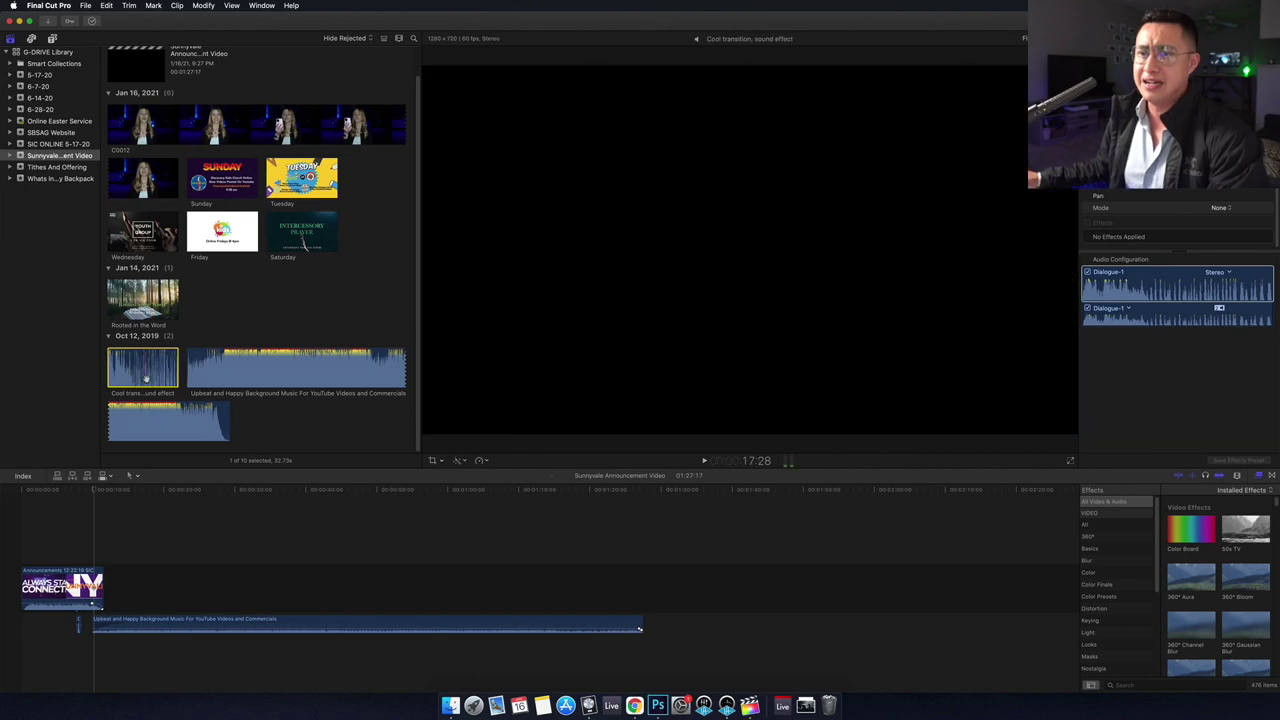
Step: Preview the Sunday, Tuesday and Friday graphics, then select presenter clip C0012 in the Browser
left_click(81, 628)
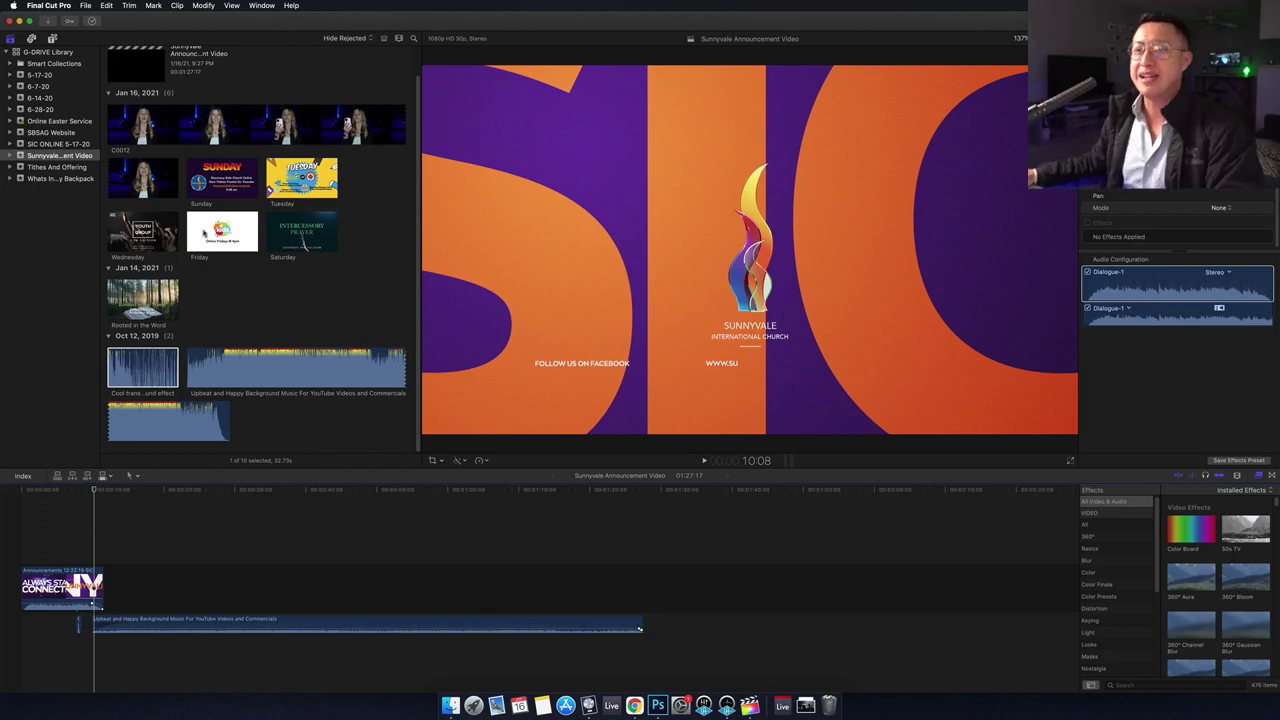
left_click(222, 178)
left_click(302, 178)
left_click(222, 232)
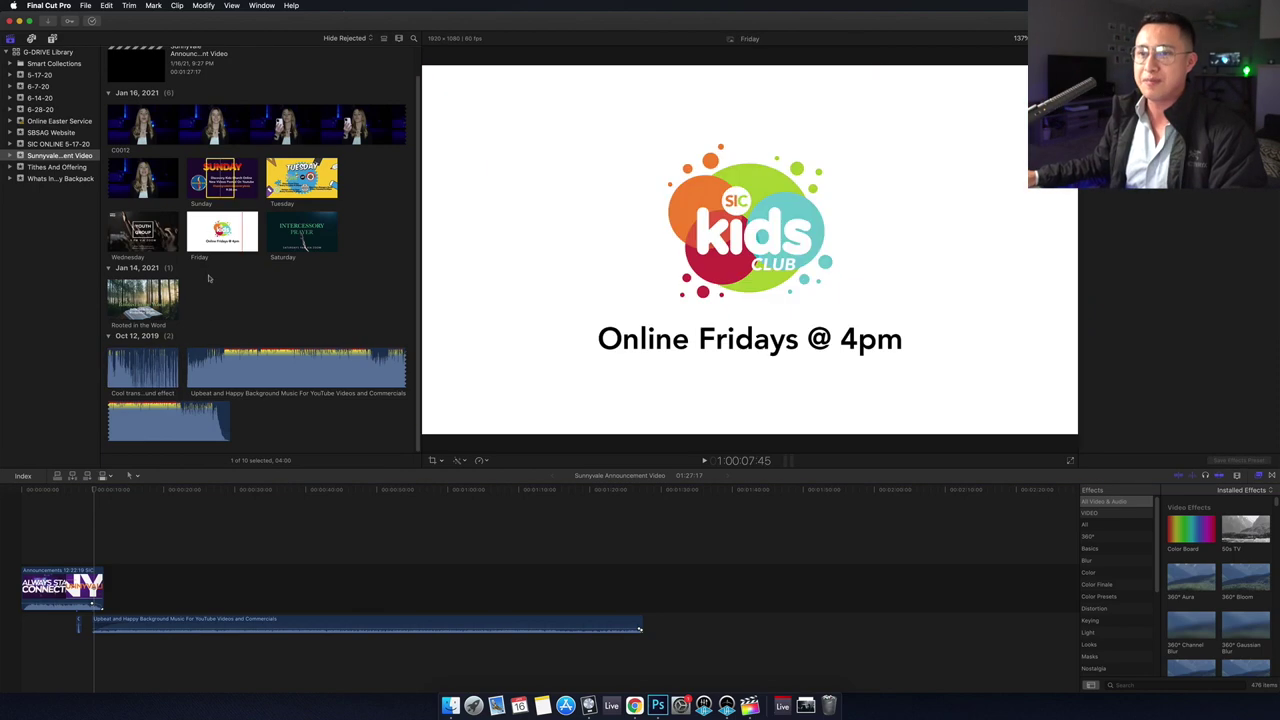
left_click(156, 128)
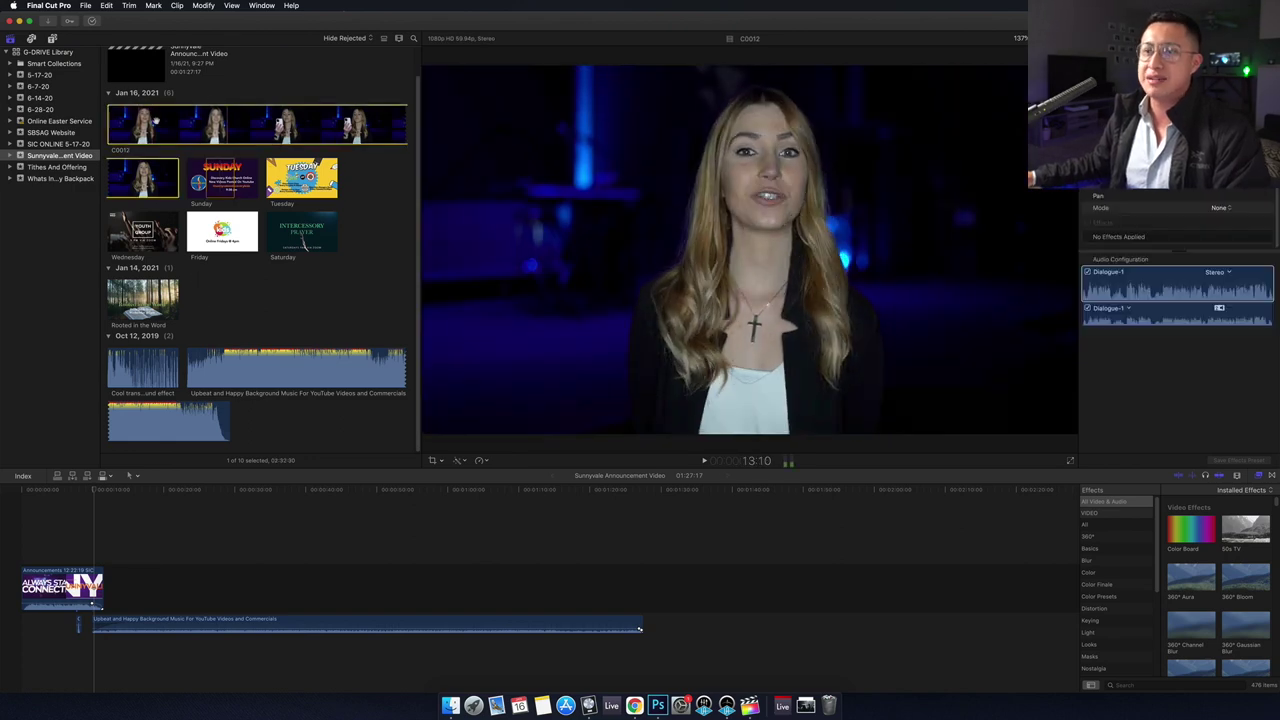
Step: Place C0012 after the announcements title on the timeline and play the edit back
left_click_drag(165, 140, 128, 575)
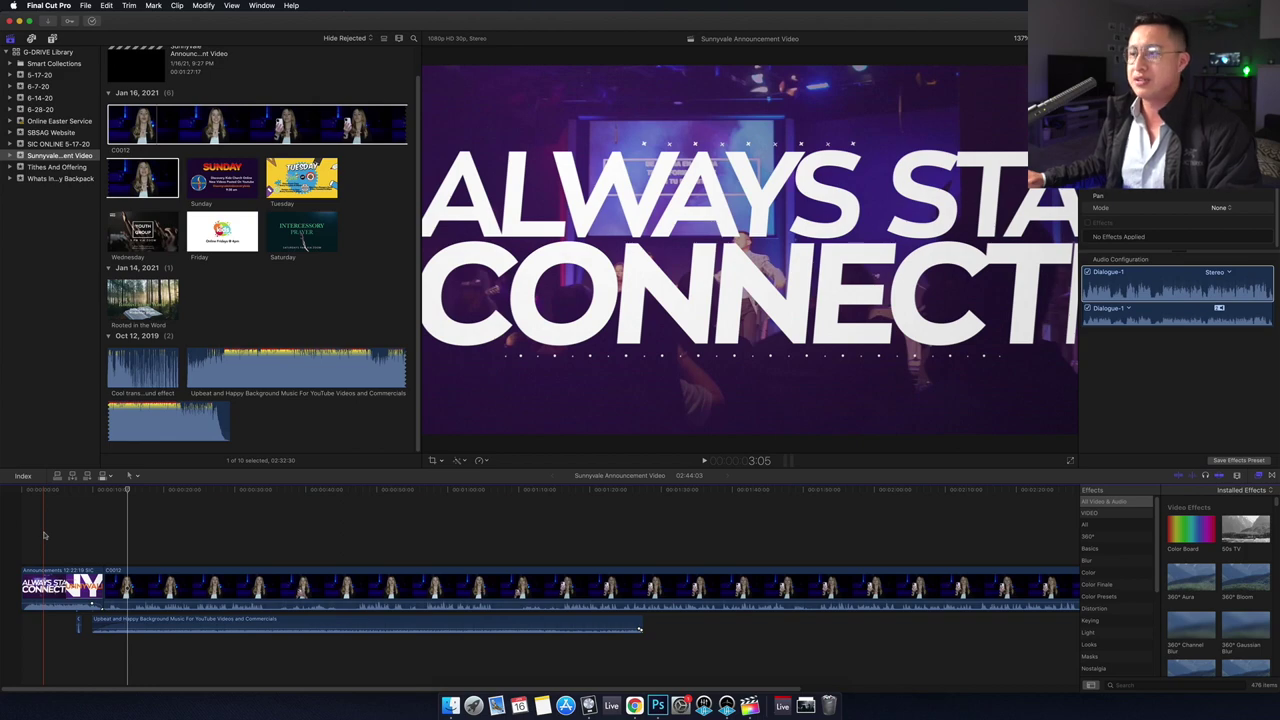
key("space")
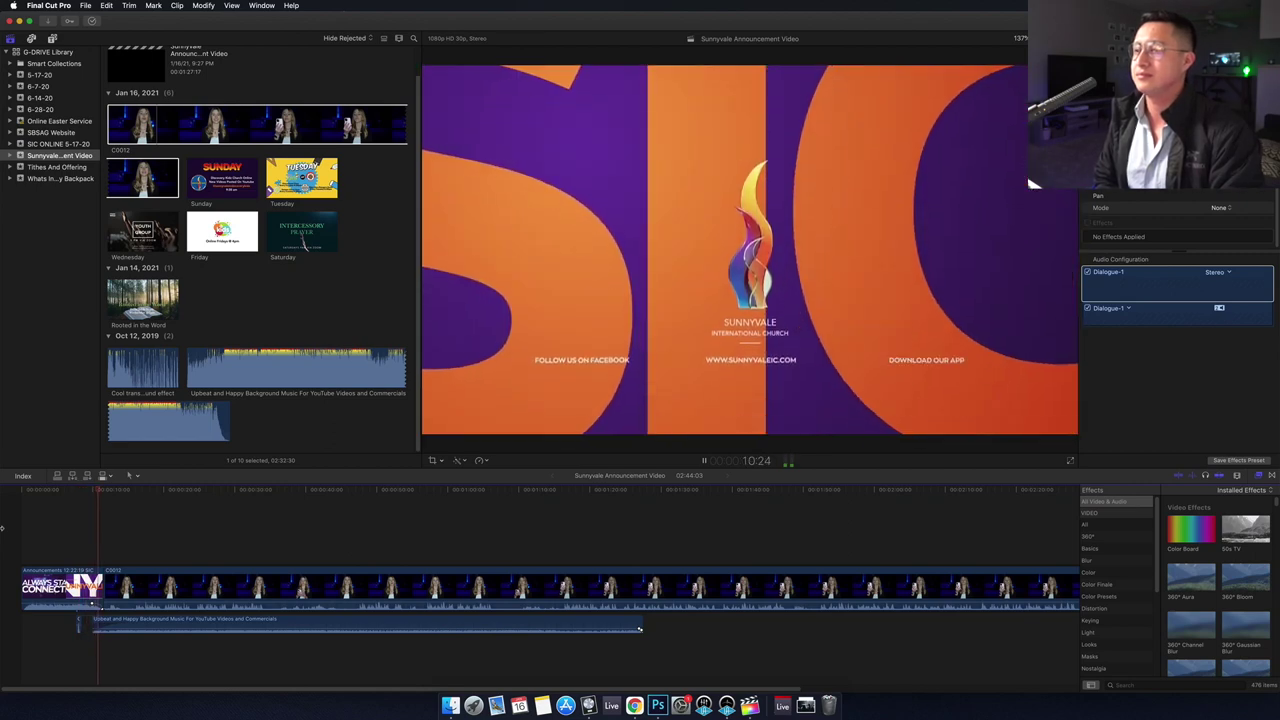
key("space")
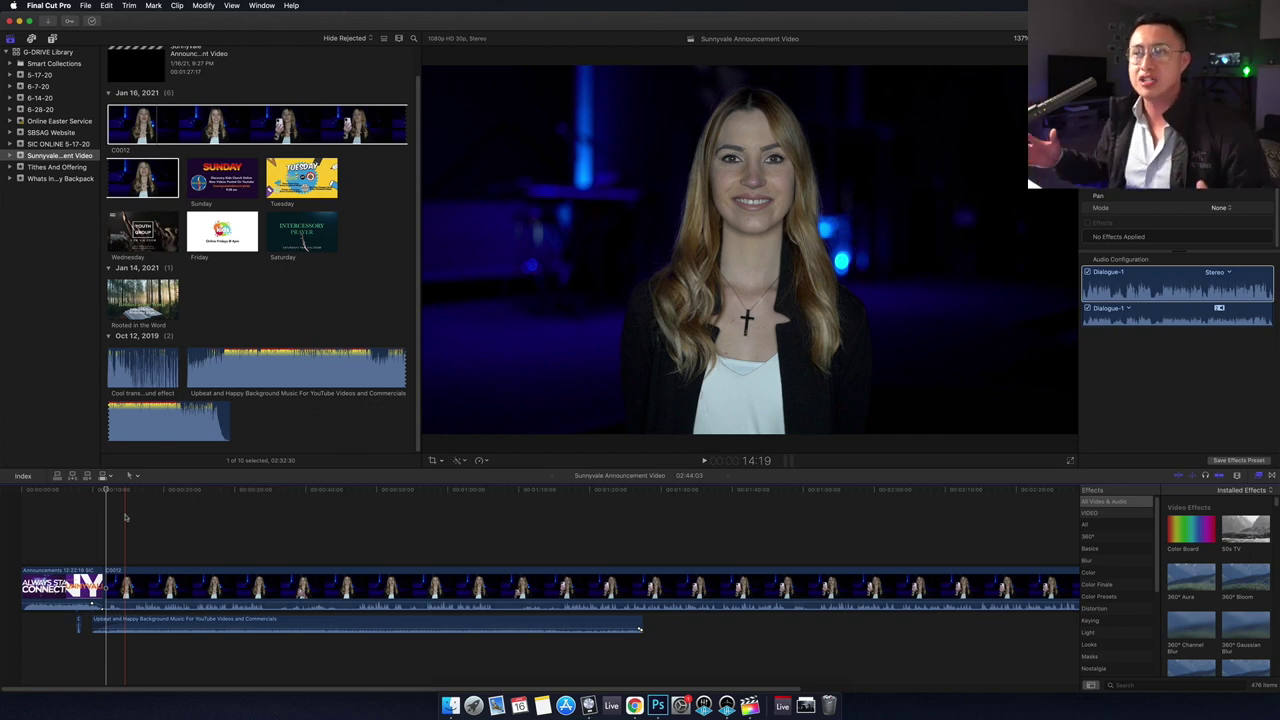
Step: Start playback of the timeline to review the presenter footage
key("space")
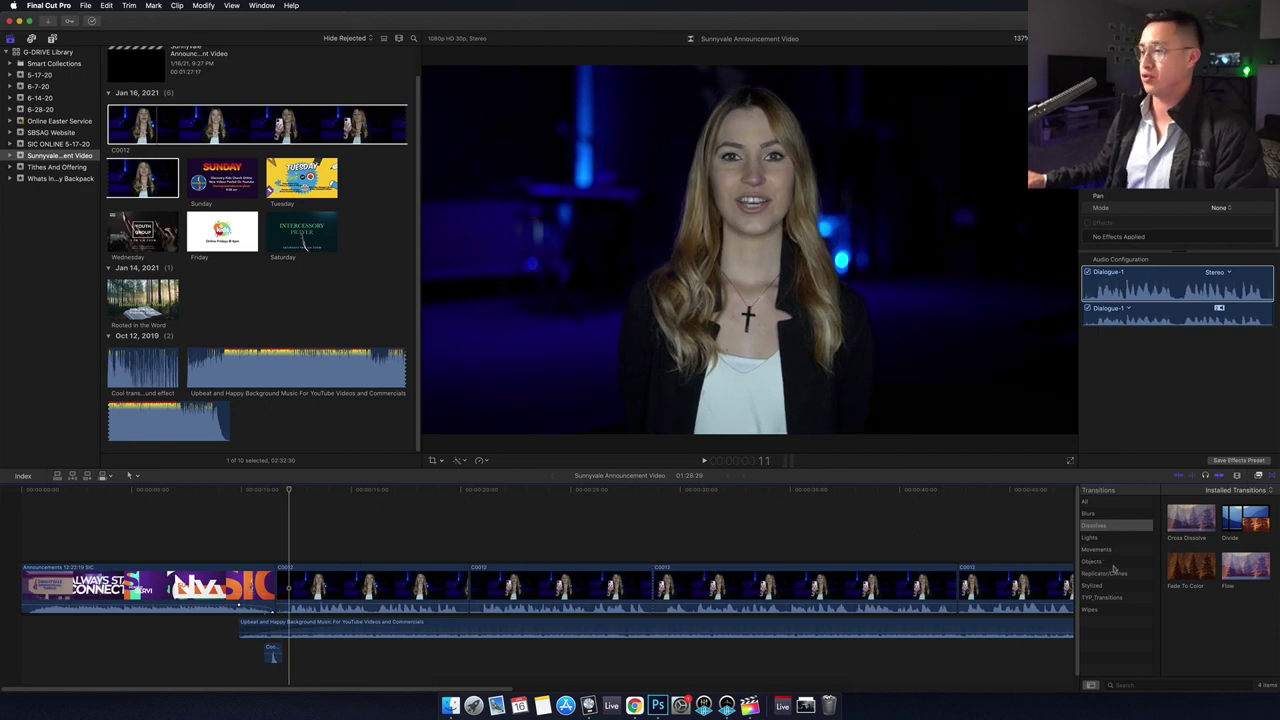
Step: Choose the Slide transition from the Movements category of the Transitions browser
left_click(1271, 477)
left_click(1258, 476)
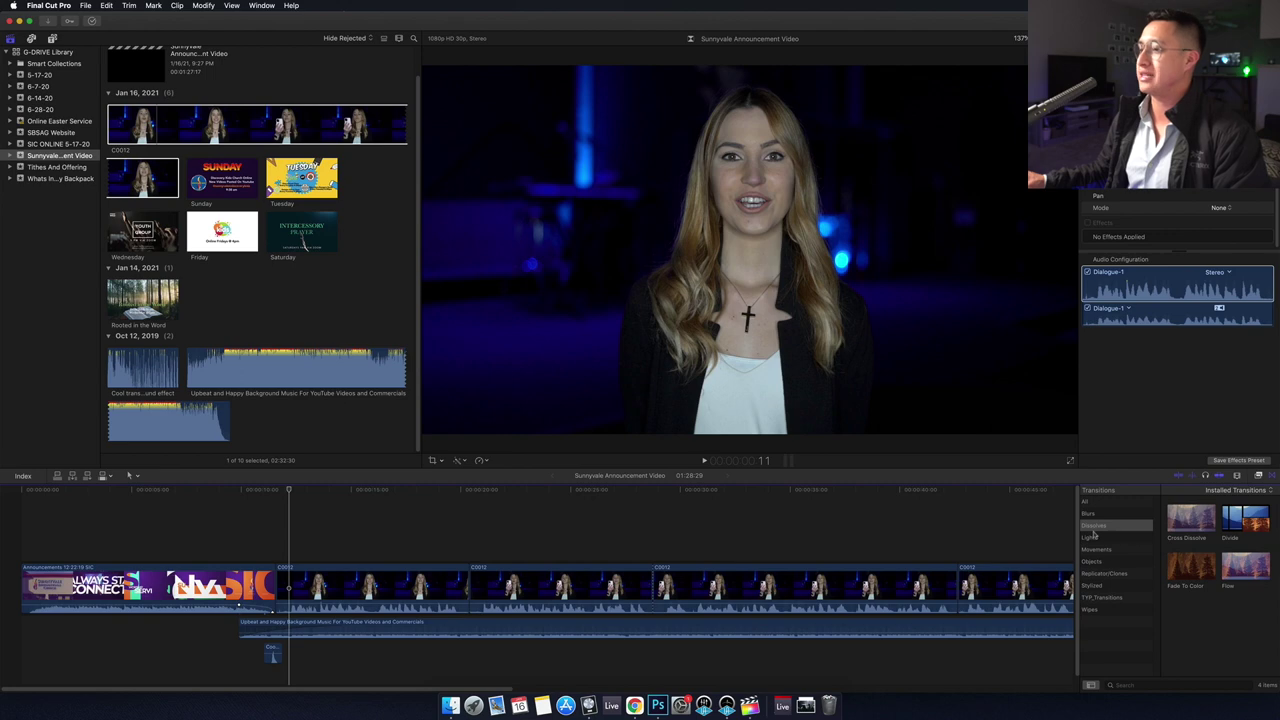
left_click(1108, 575)
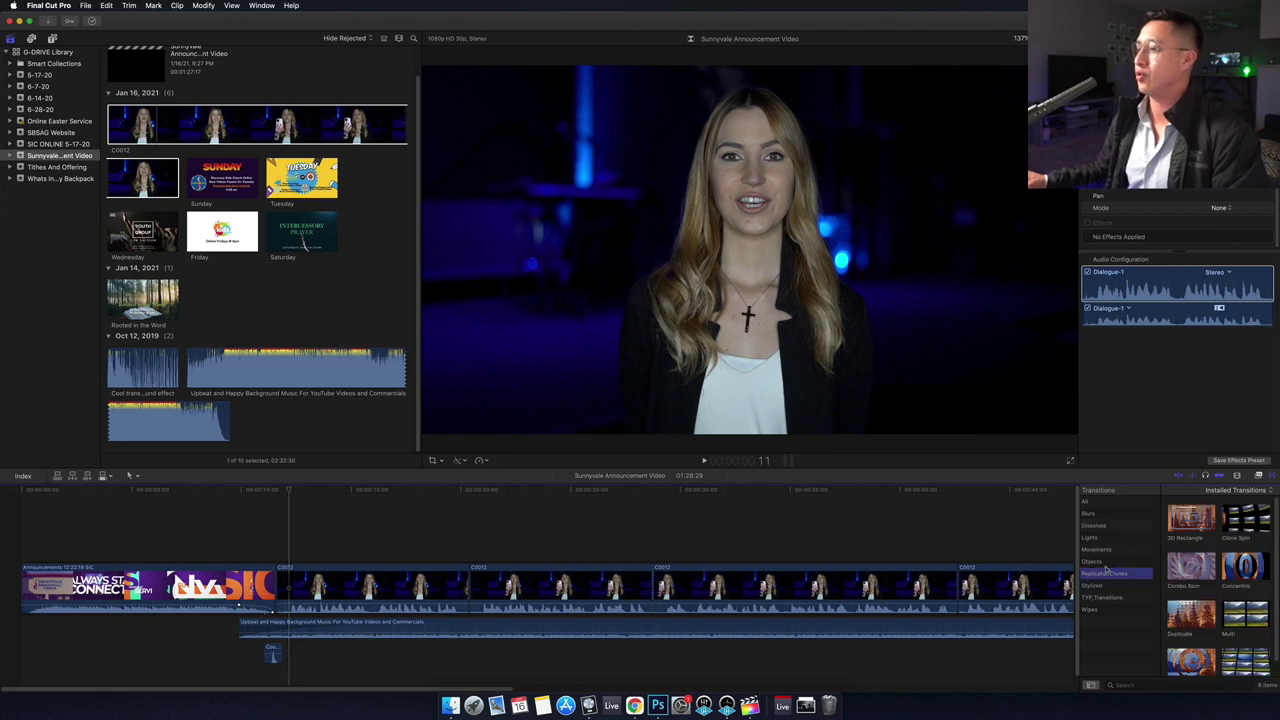
left_click(1104, 550)
scroll(1198, 580, "down", 6)
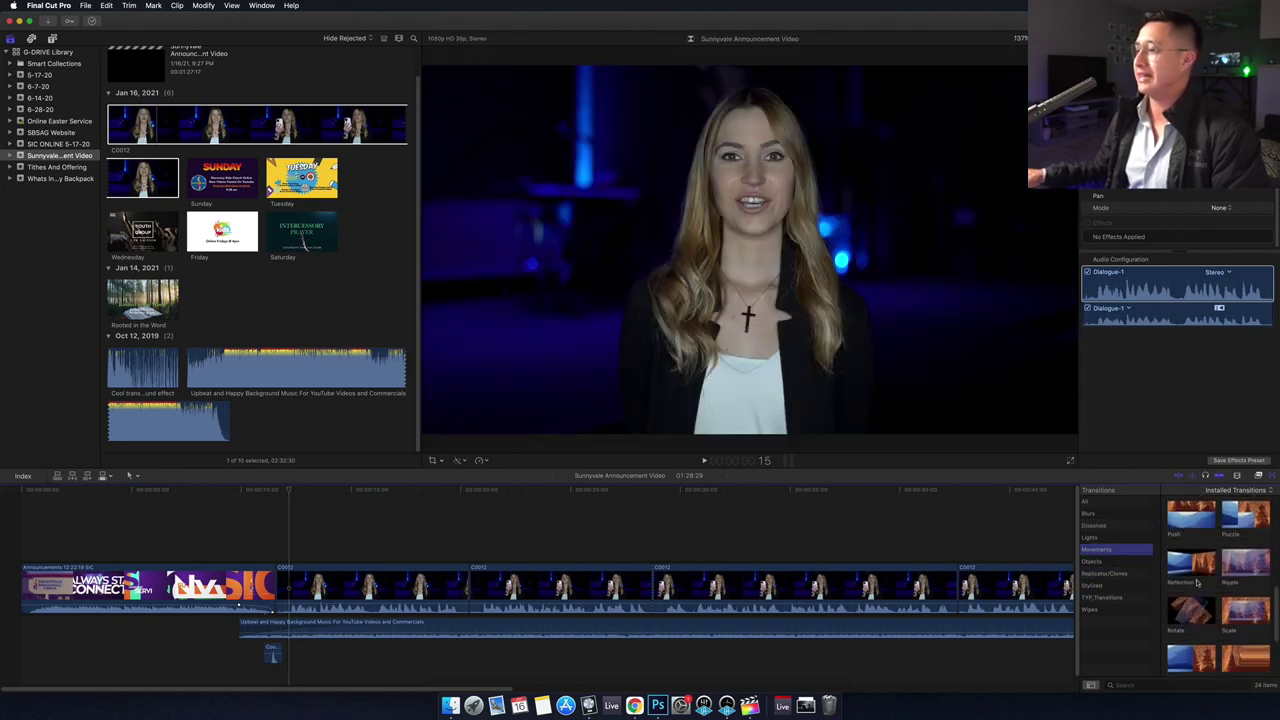
left_click(1198, 550)
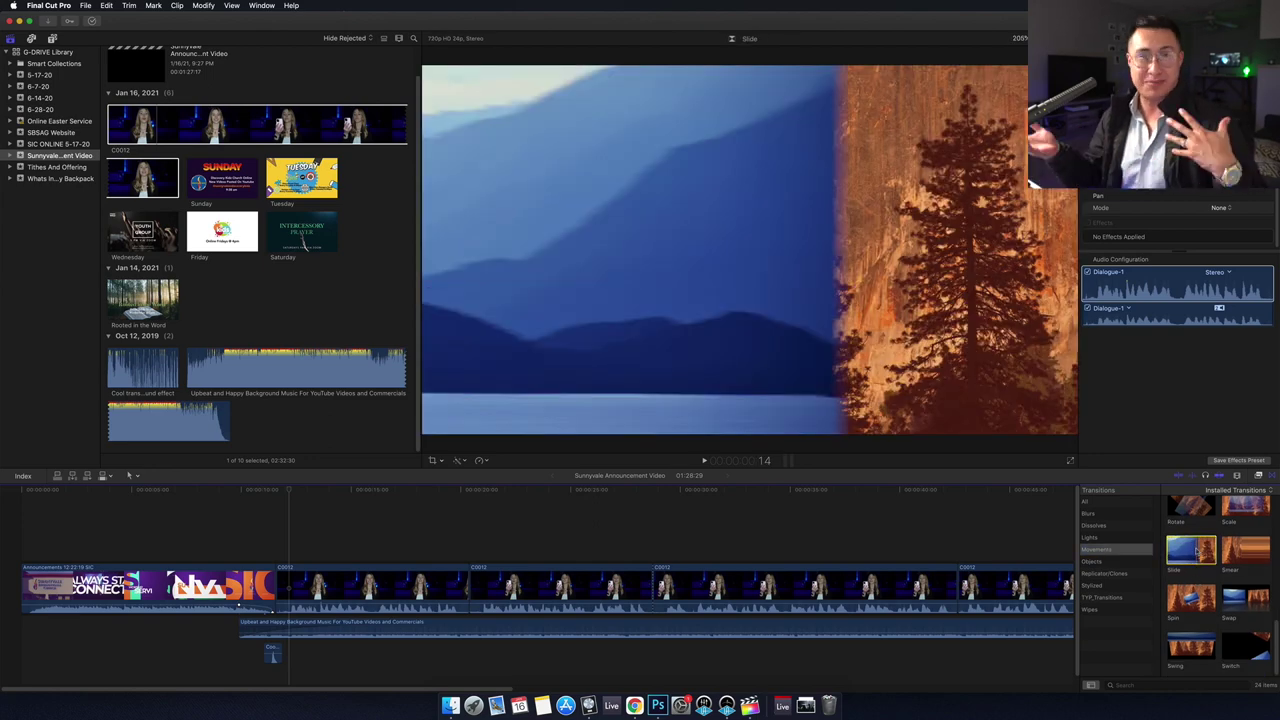
Step: Drop the Slide transition onto the cut between the announcements graphic and first C0012 clip, then play it
left_click_drag(1191, 550, 274, 566)
key("space")
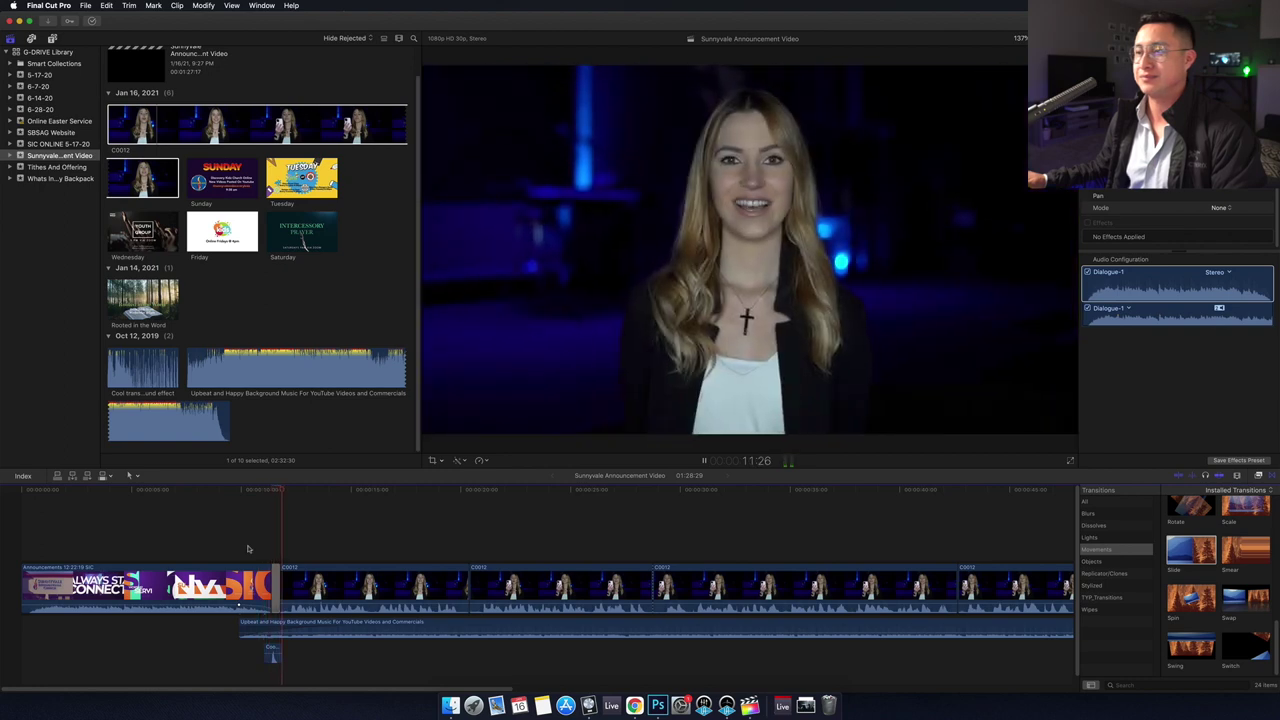
key("space")
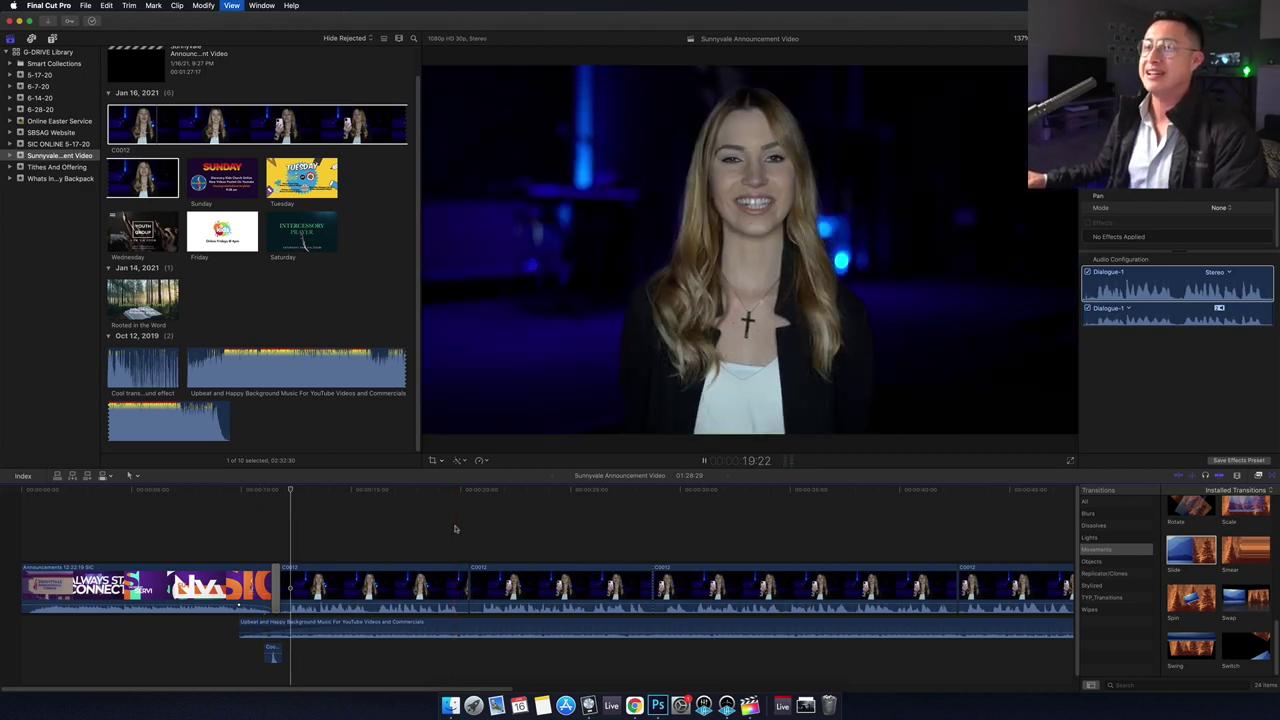
key("space")
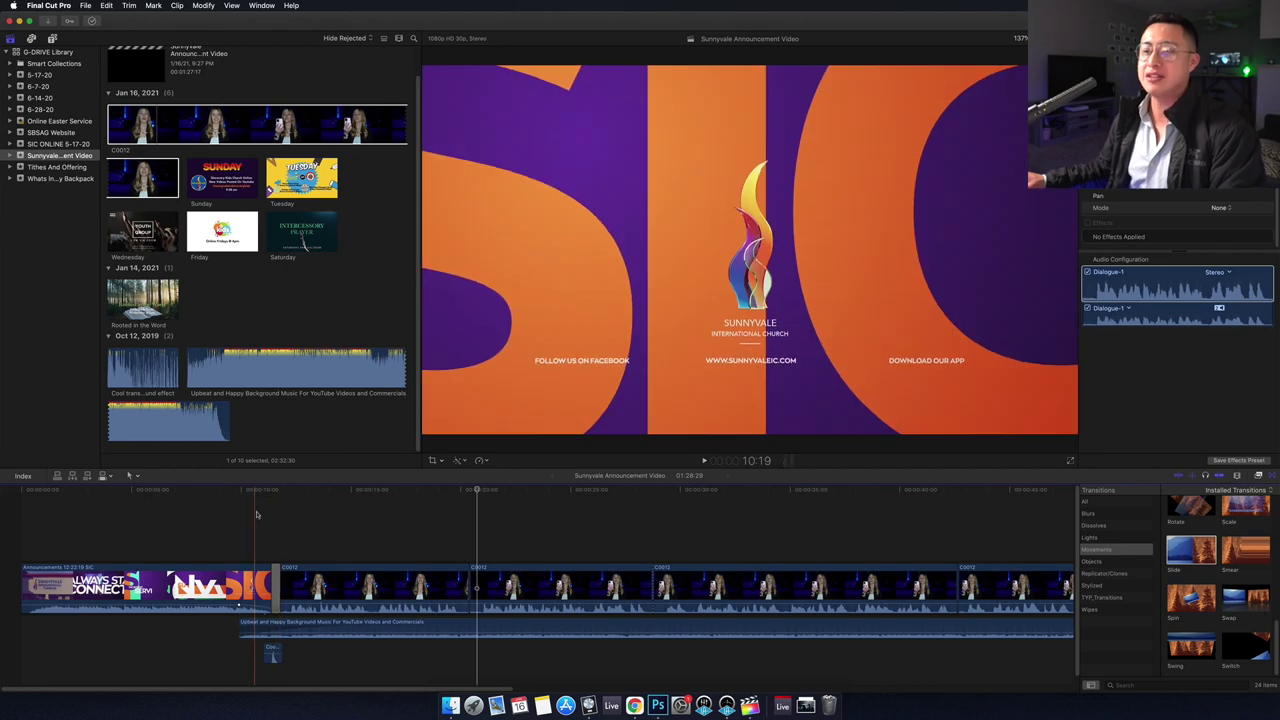
left_click(272, 653)
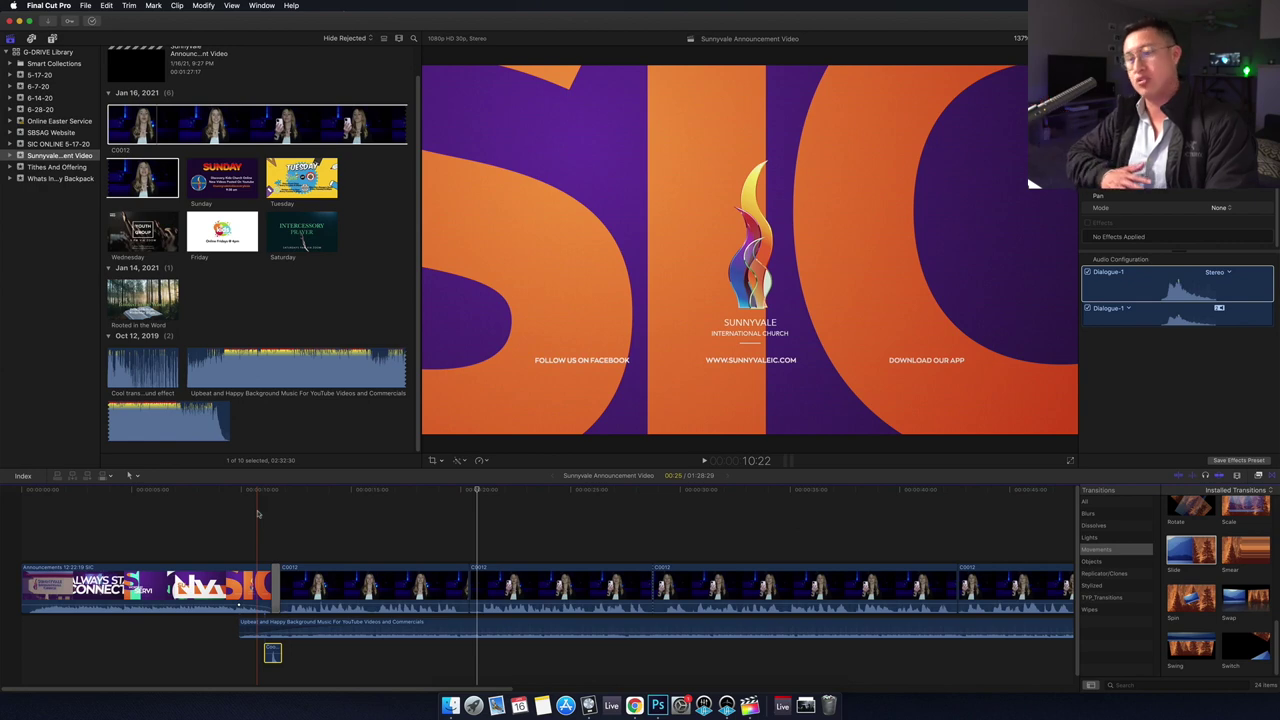
key("space")
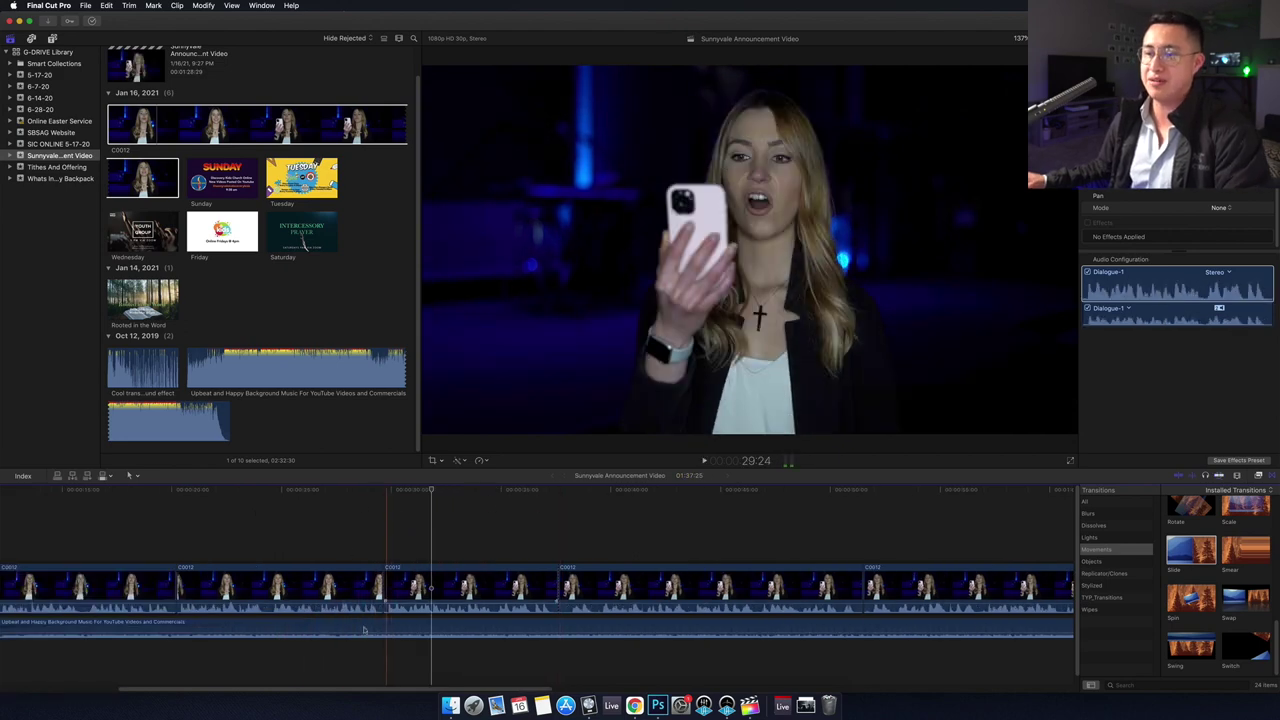
Step: Option-drag copies of the Slide transition and whoosh sound effect to the second cut
scroll(199, 688, "right", 3)
scroll(199, 688, "left", 3)
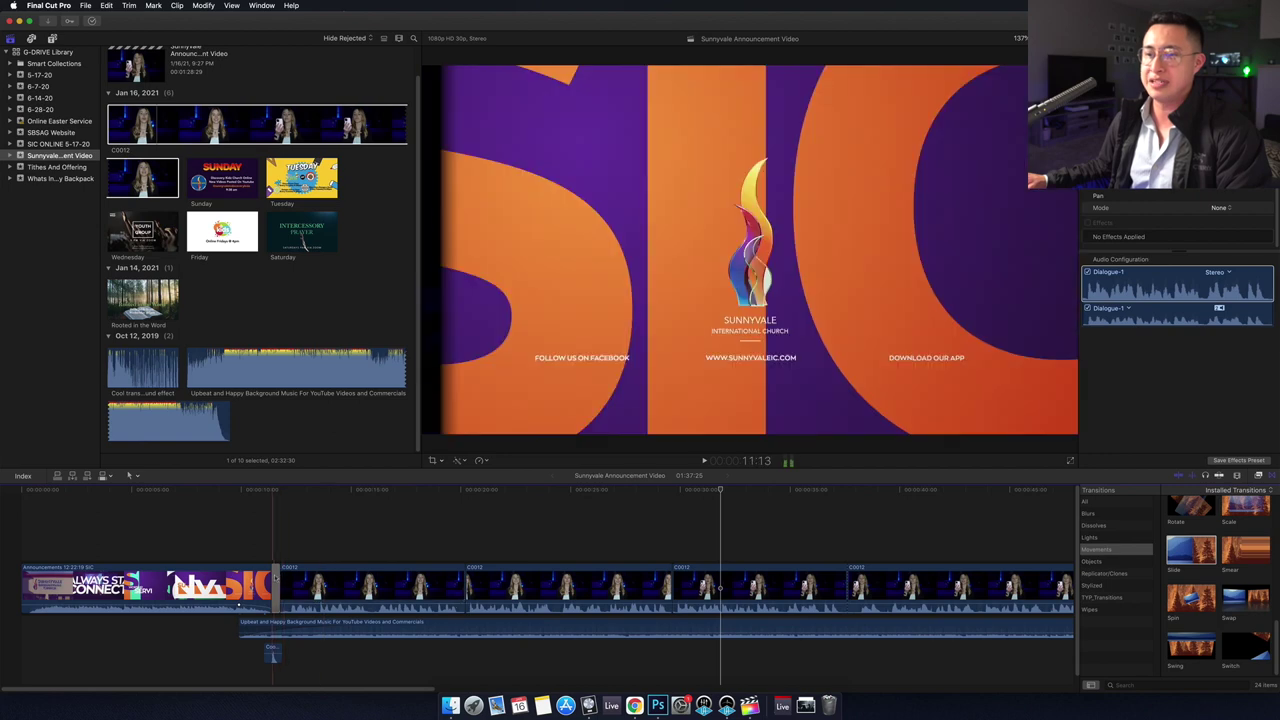
left_click_drag(275, 588, 465, 586)
left_click_drag(272, 652, 464, 654)
Step: Zoom in on the second cut and play back its transition with the whoosh
left_click(456, 535)
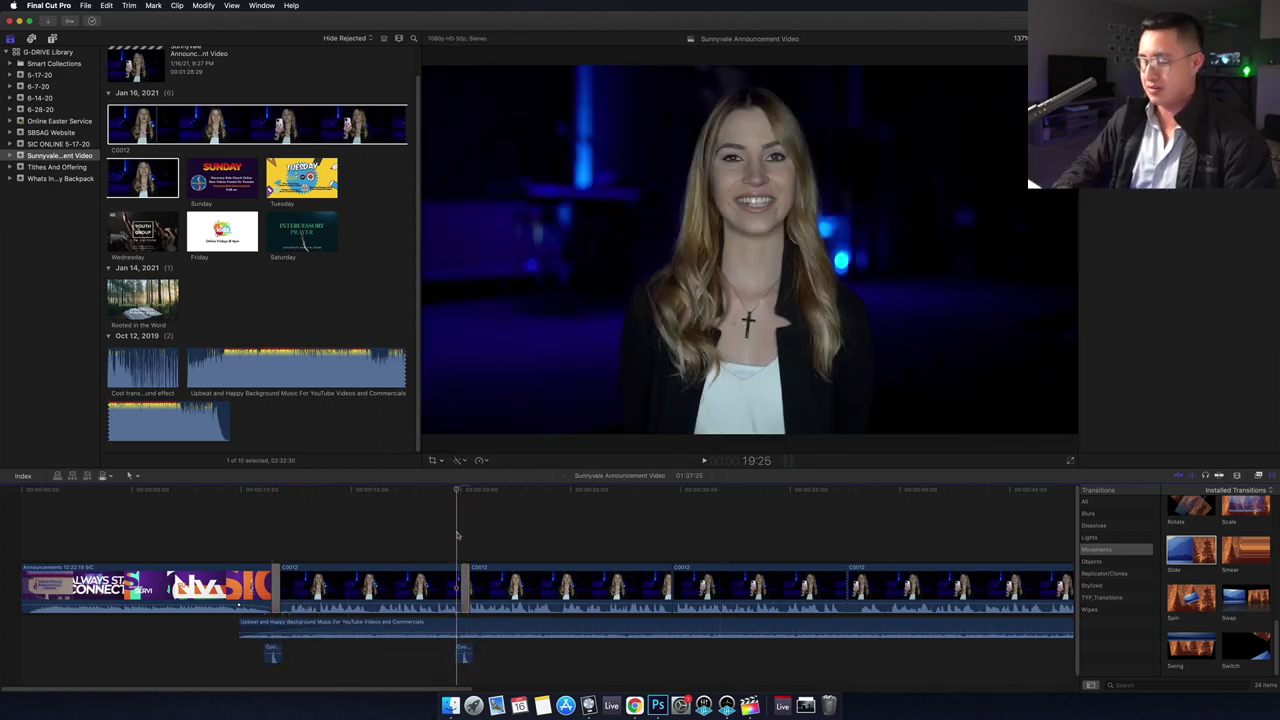
key("super+equal")
key("super+equal")
key("super+equal")
left_click(541, 651)
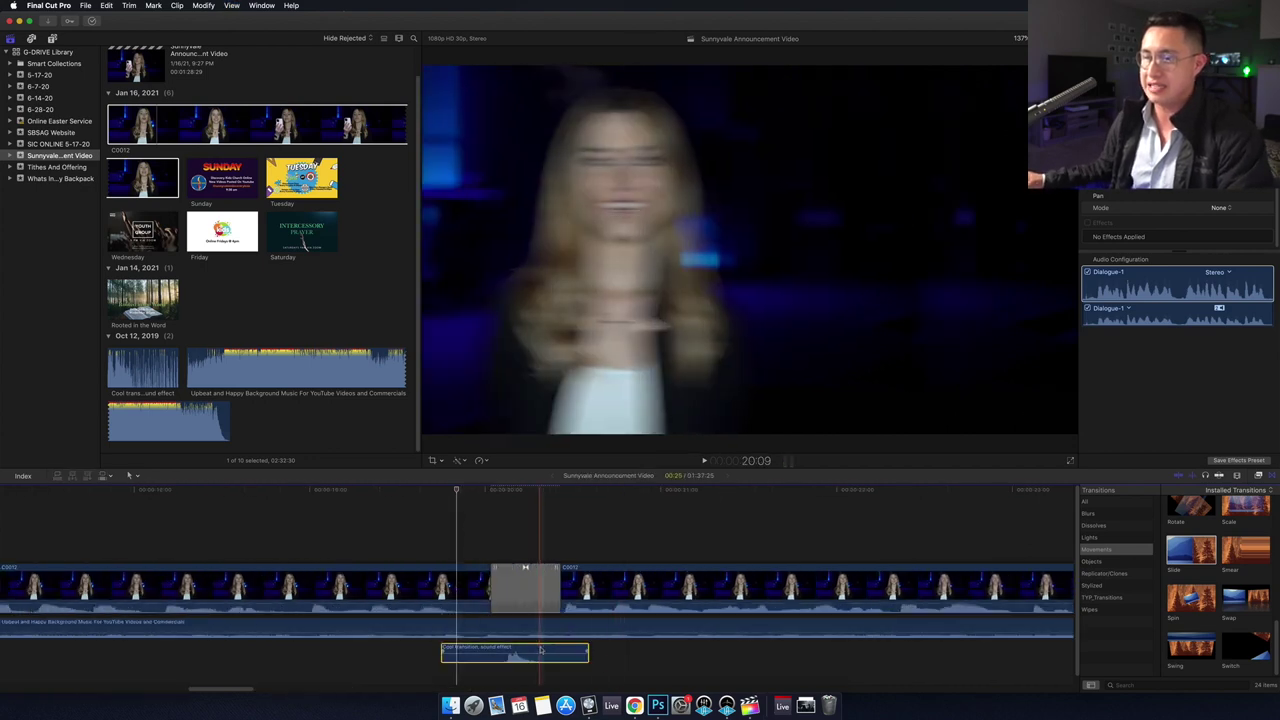
left_click(354, 530)
key("space")
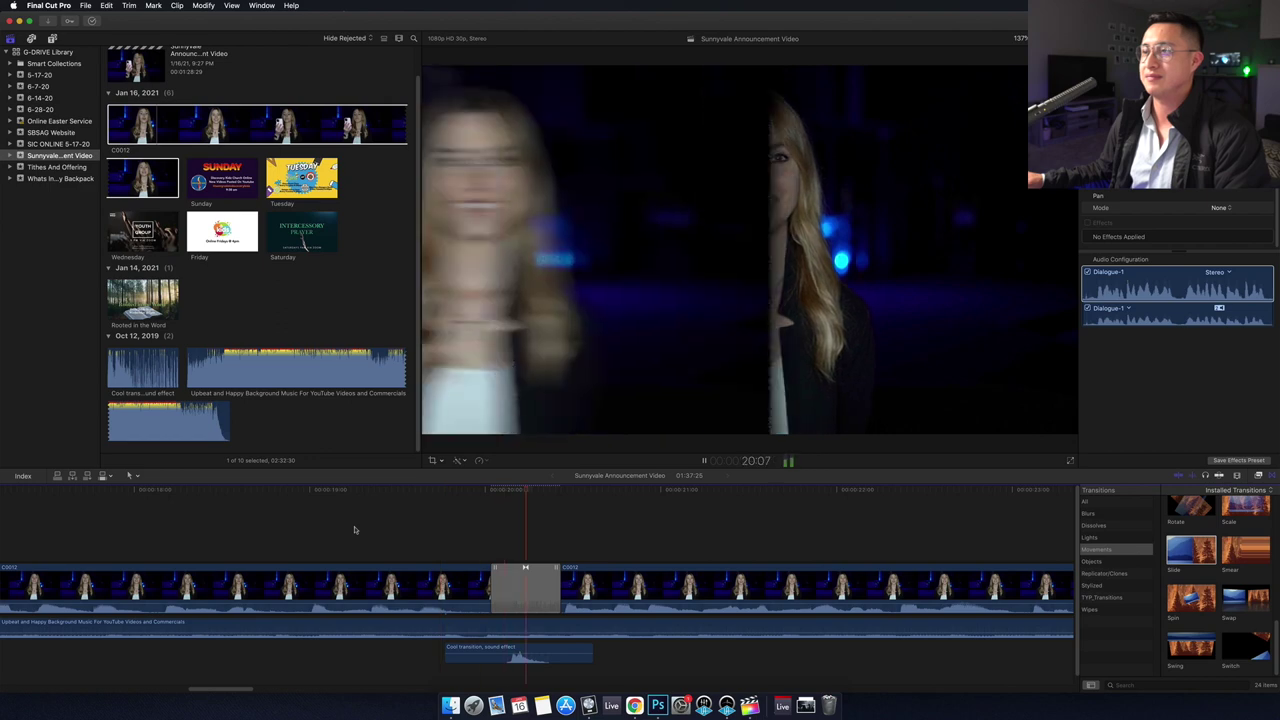